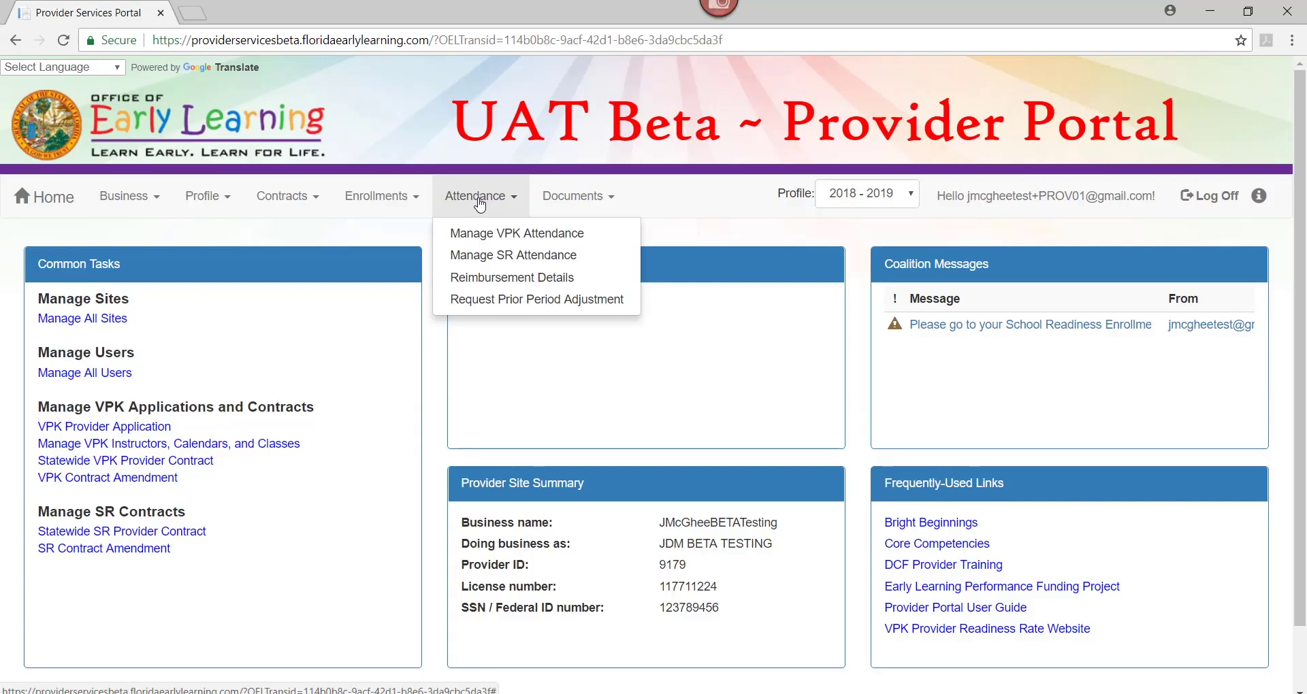
Step: Open the School Readiness attendance roster for 6/1/2018 to 6/30/2018 and select the first child listed
left_click(485, 258)
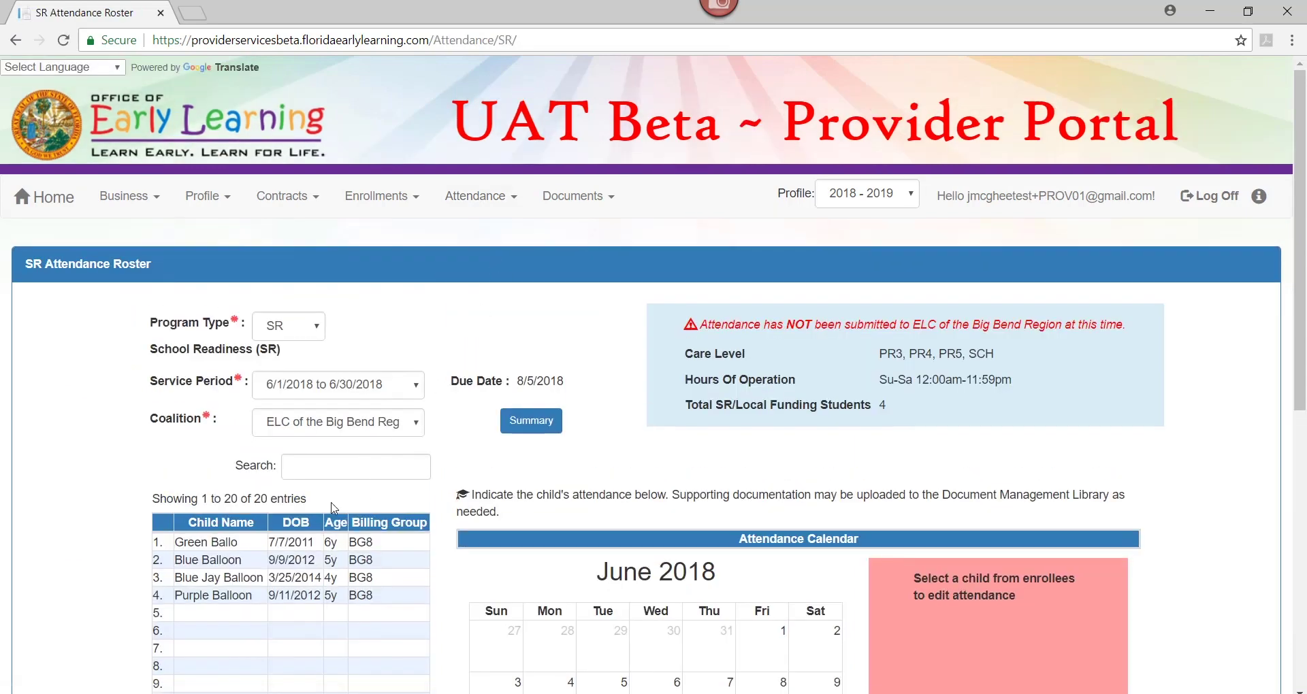
scroll(366, 464, "down", 1)
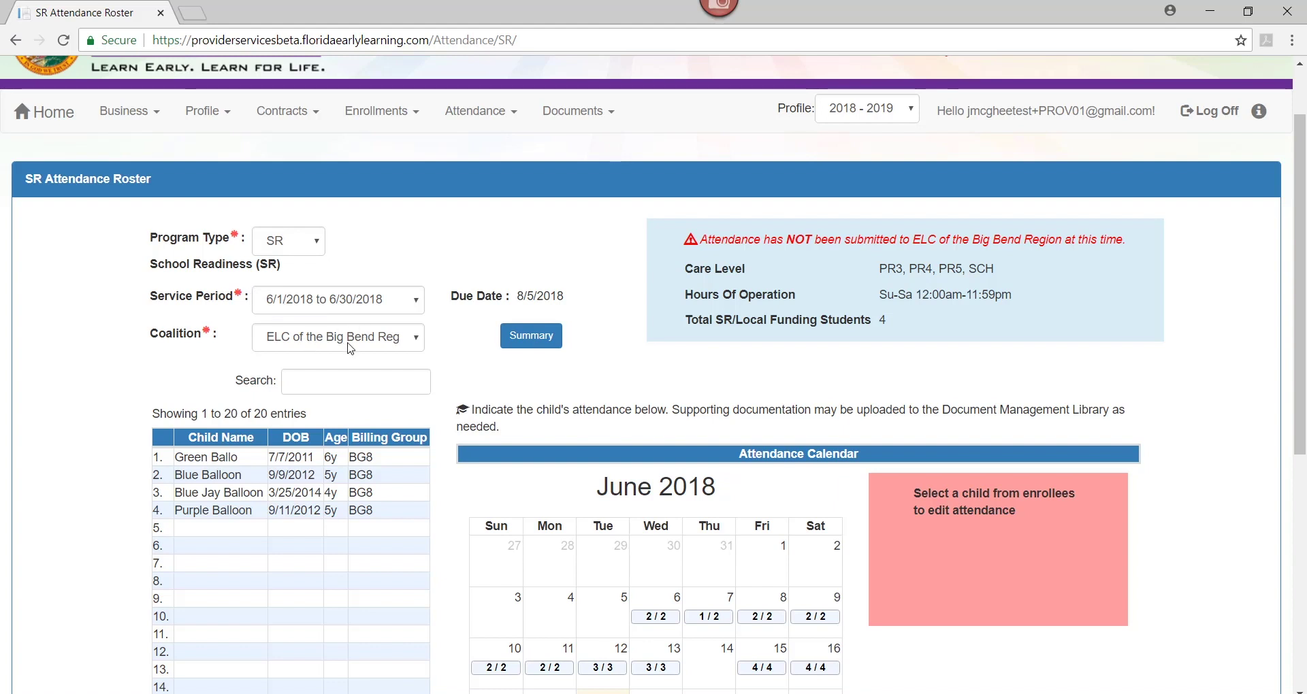
scroll(250, 483, "down", 1)
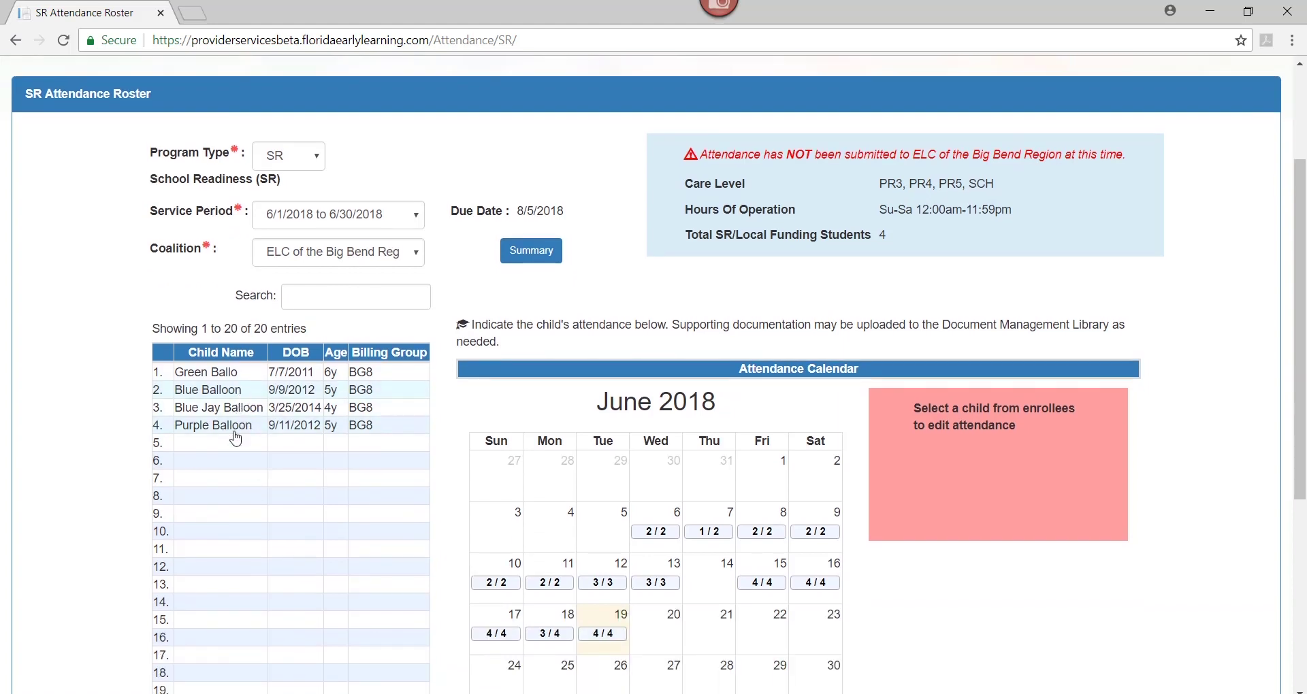
scroll(273, 395, "down", 2)
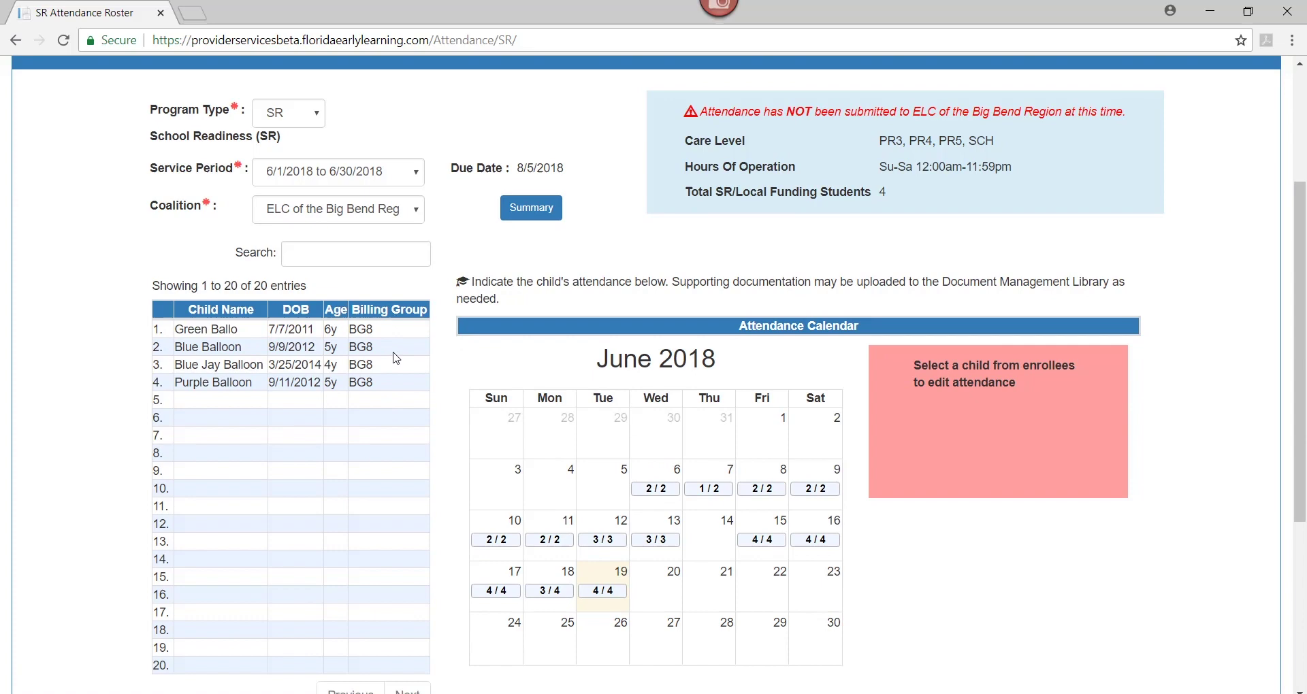
scroll(397, 361, "down", 1)
scroll(352, 384, "up", 4)
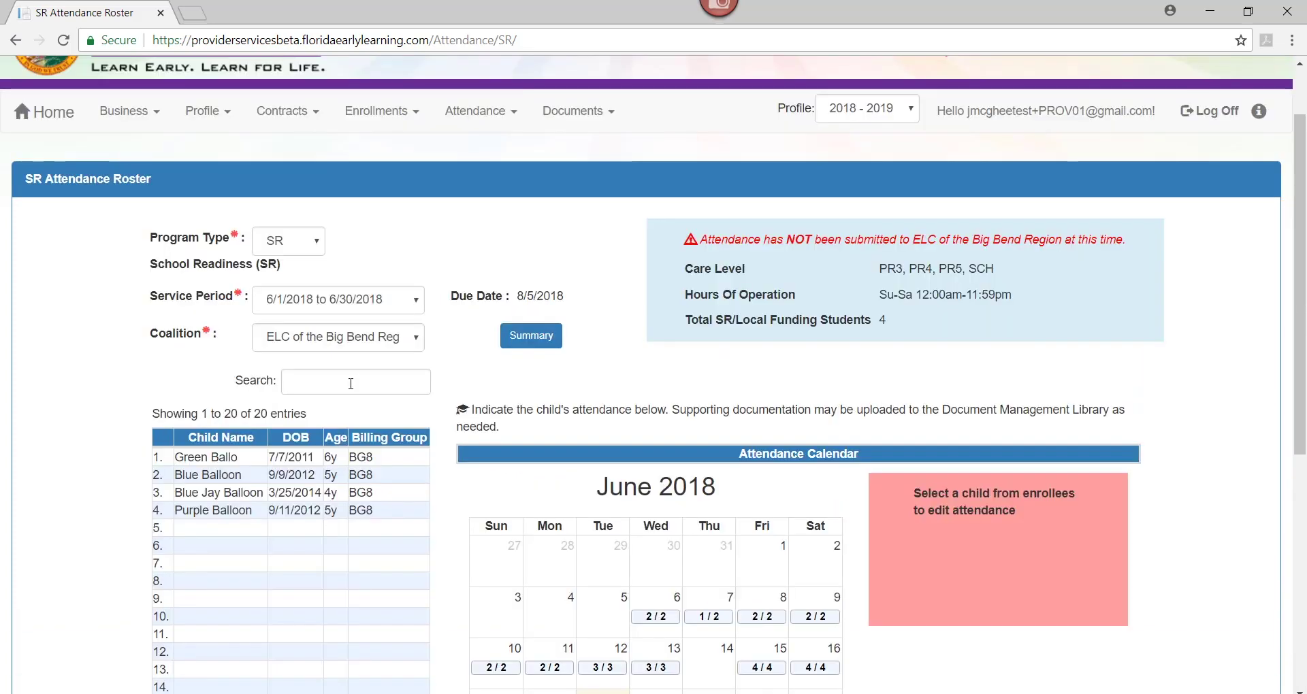
left_click(194, 462)
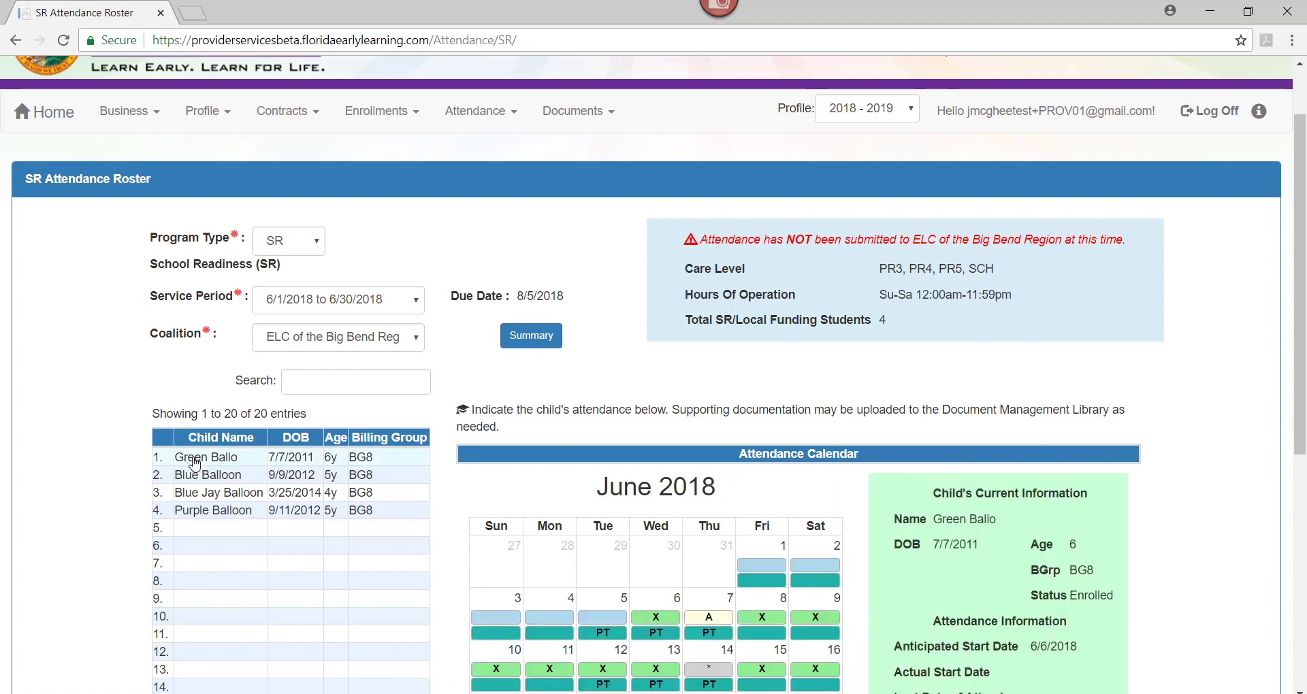
Step: Mark the selected child absent on 6/8/2018 with the reason Enrolled/Non-Reimbursable Day and save the absence
scroll(195, 465, "down", 2)
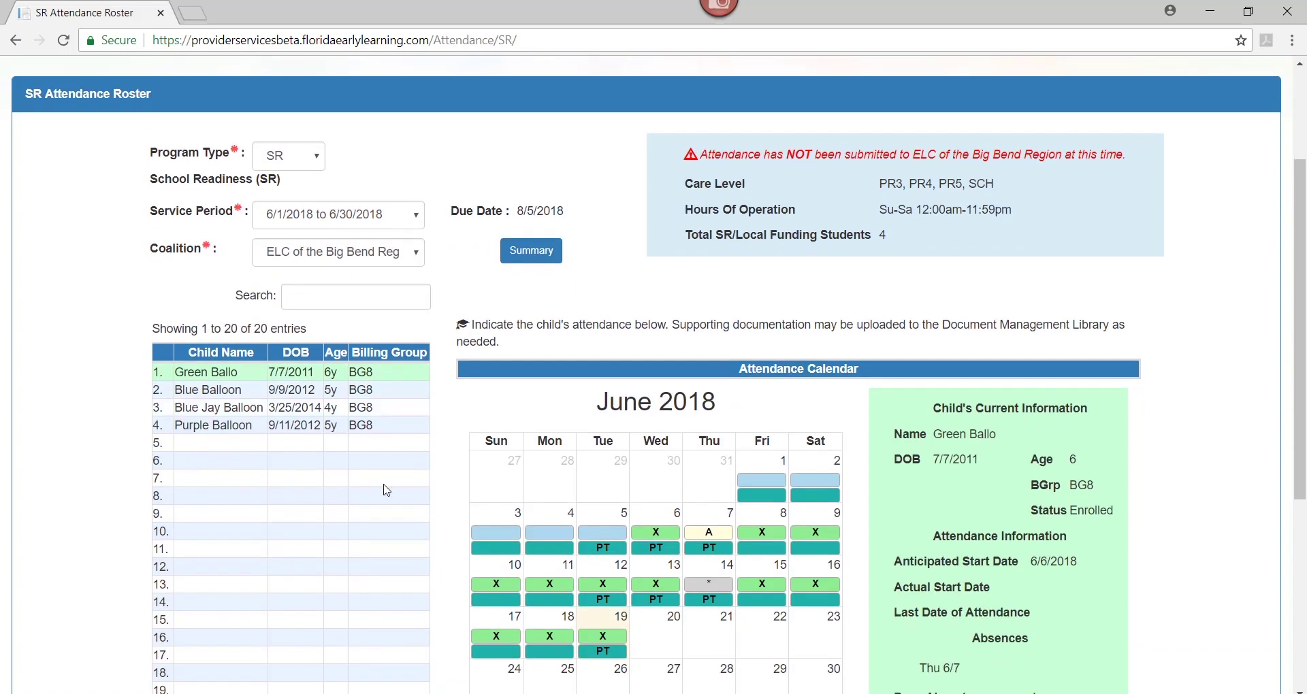
scroll(396, 486, "down", 1)
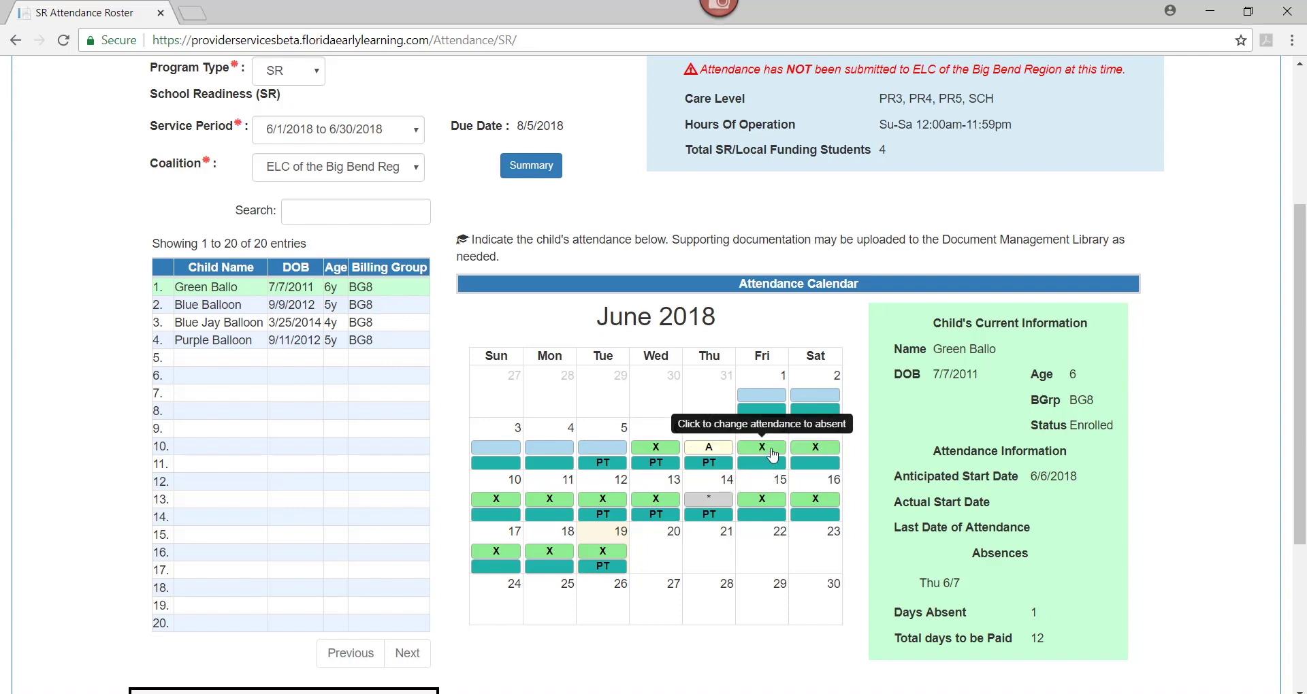
left_click(763, 447)
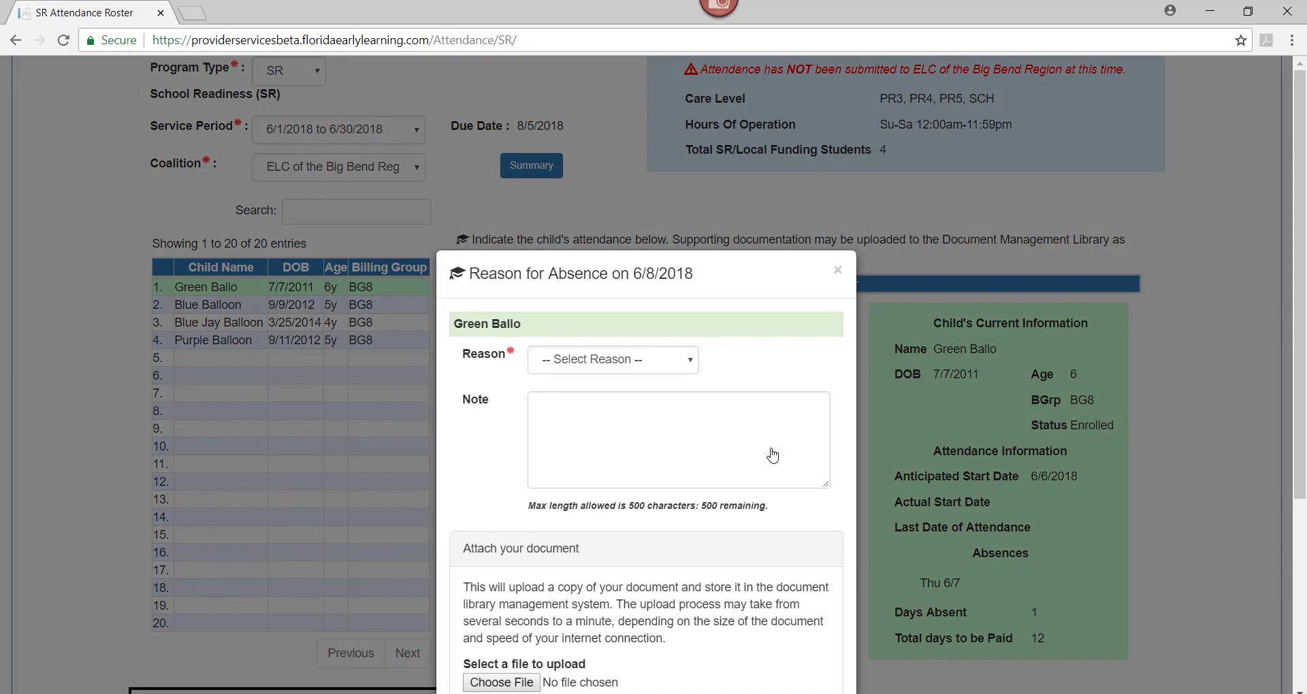
left_click(650, 361)
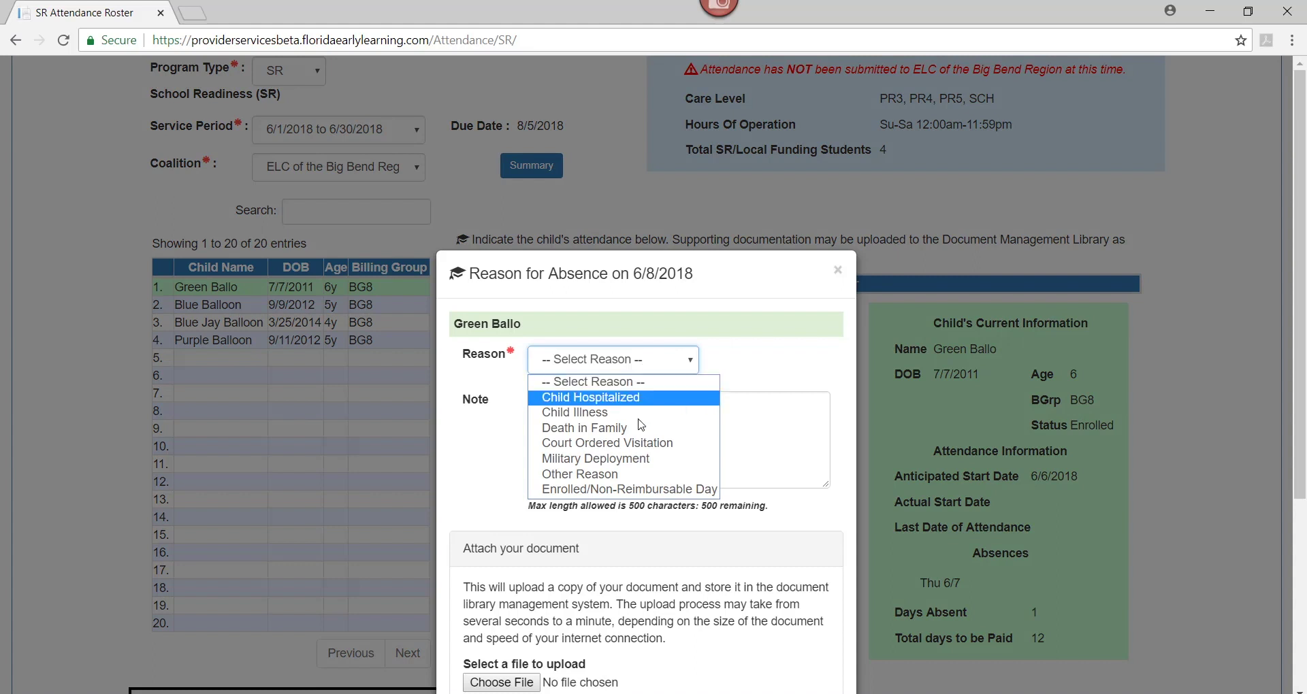
left_click(642, 491)
scroll(697, 519, "down", 4)
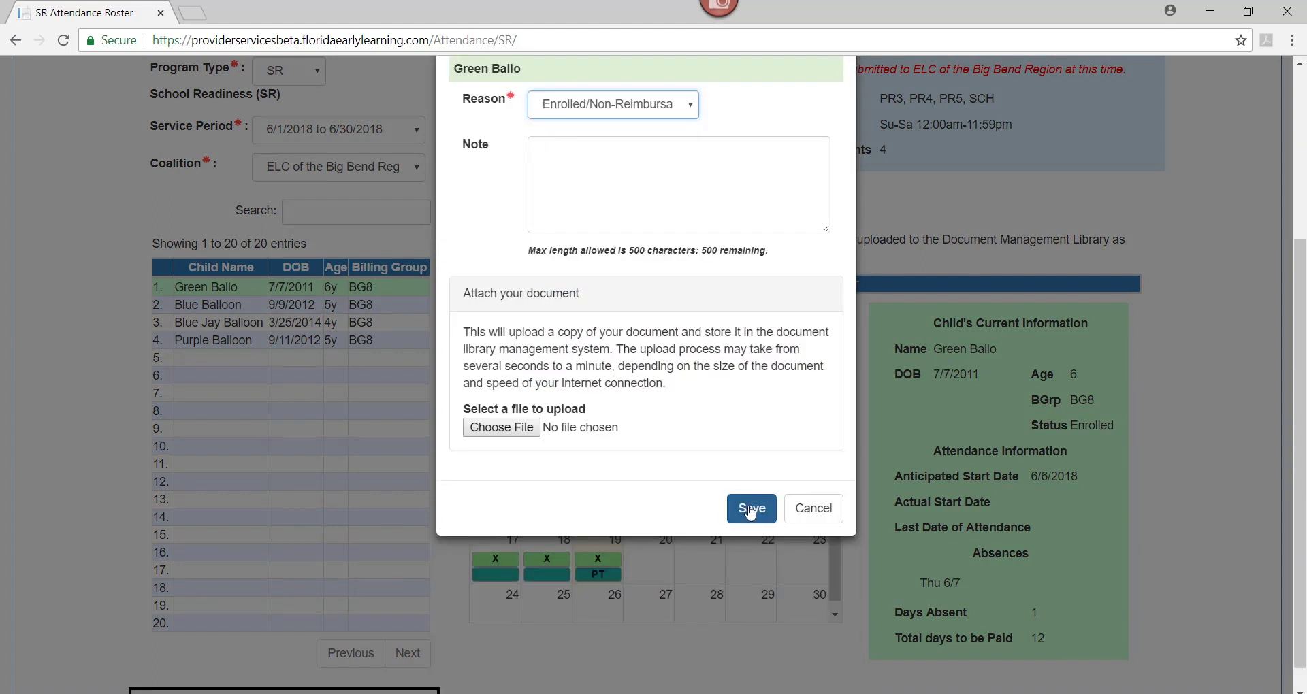
left_click(750, 510)
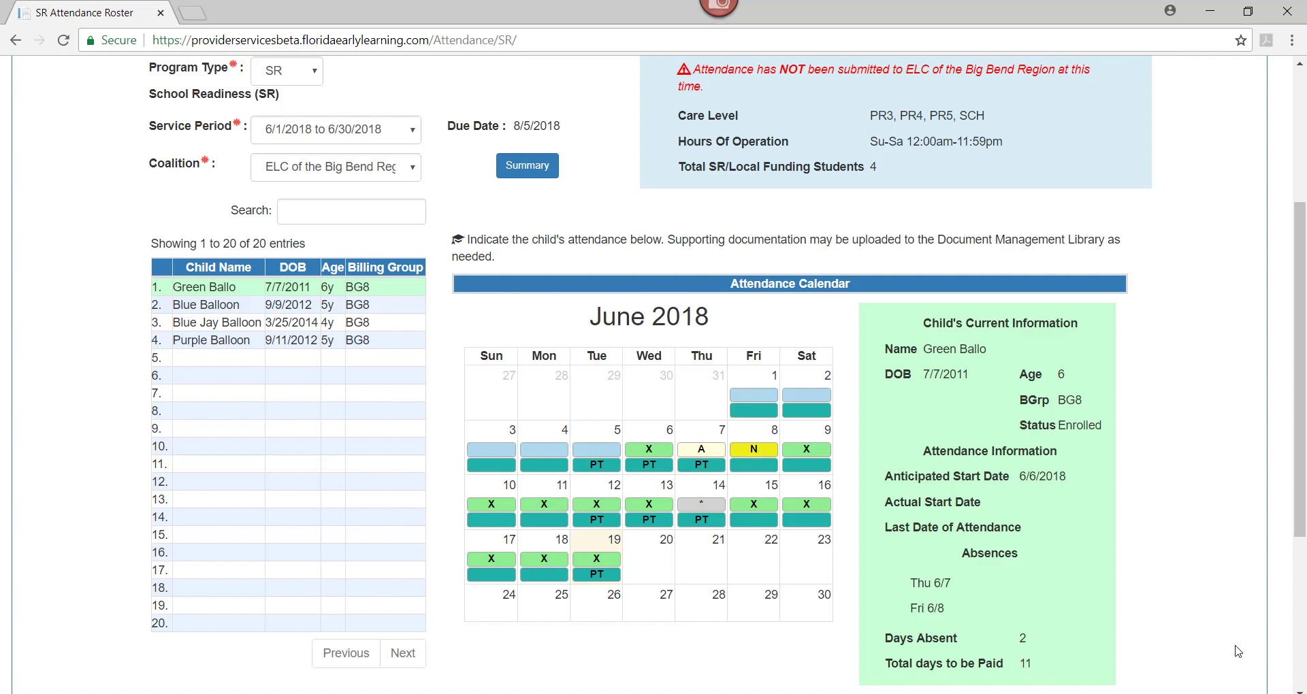
Step: Mark the selected child absent on 6/12/2018 with the reason Child Illness and save the absence
left_click_drag(923, 323, 1074, 346)
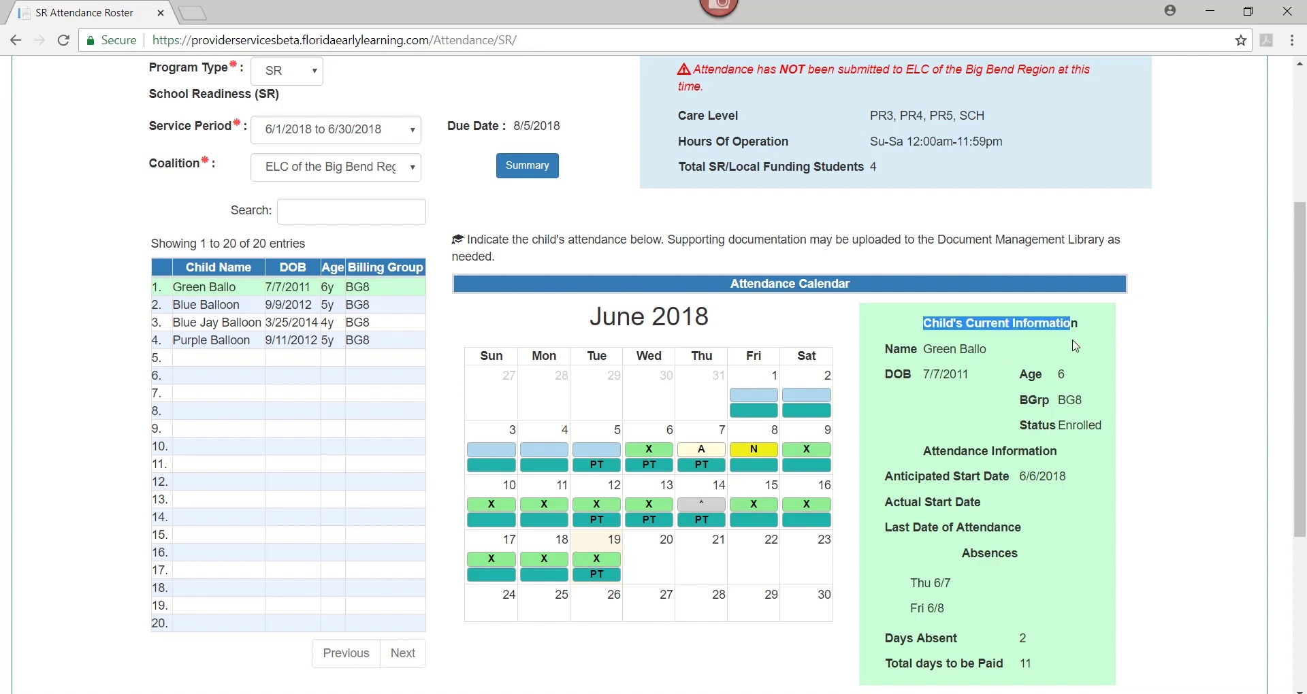
left_click(610, 512)
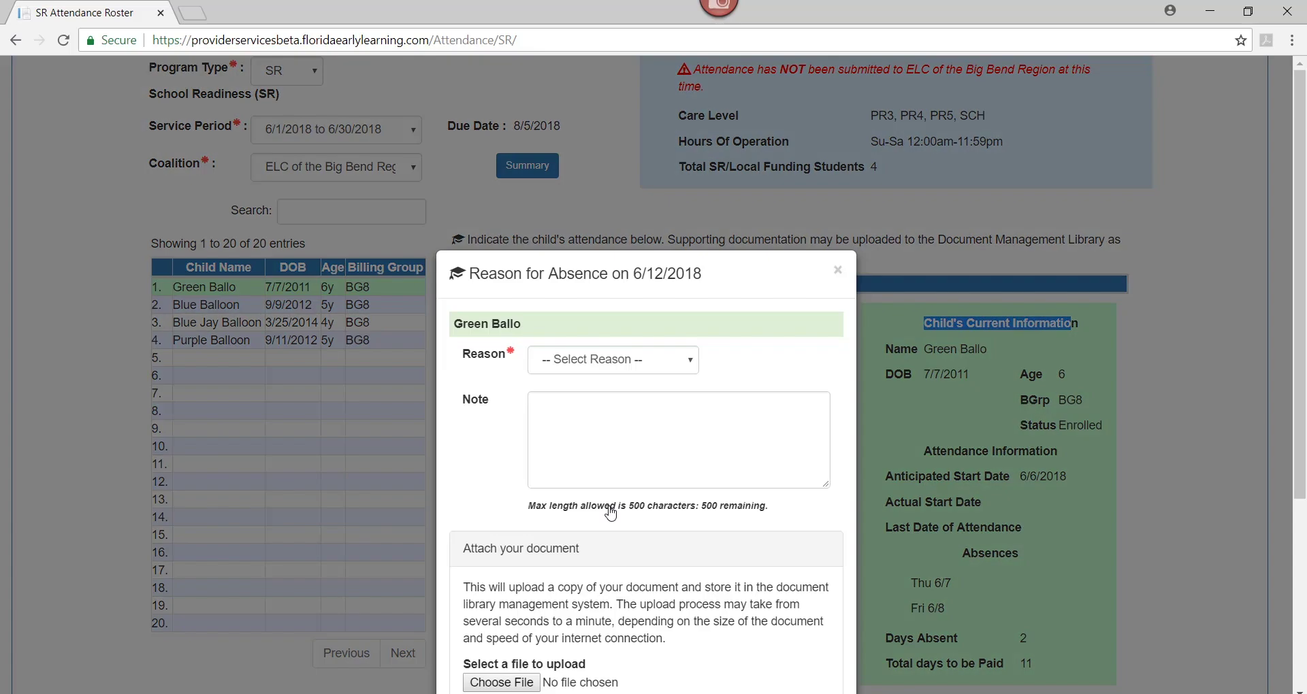
left_click(601, 369)
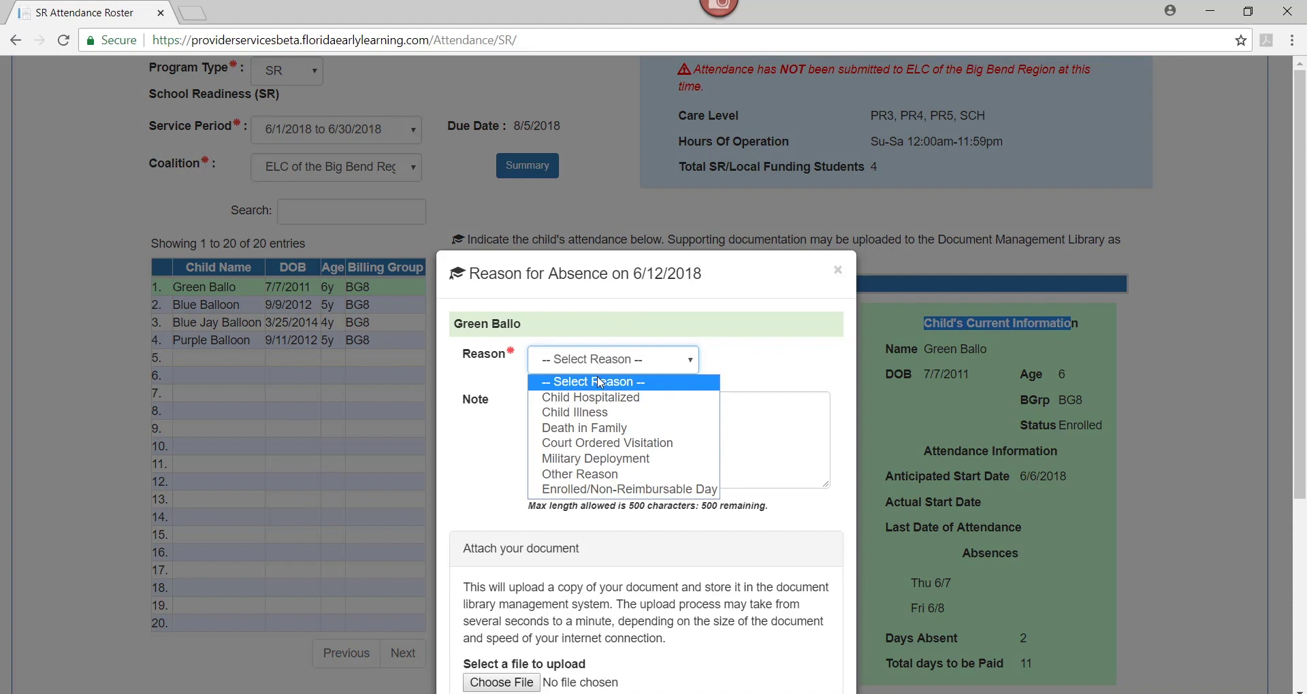
left_click(598, 414)
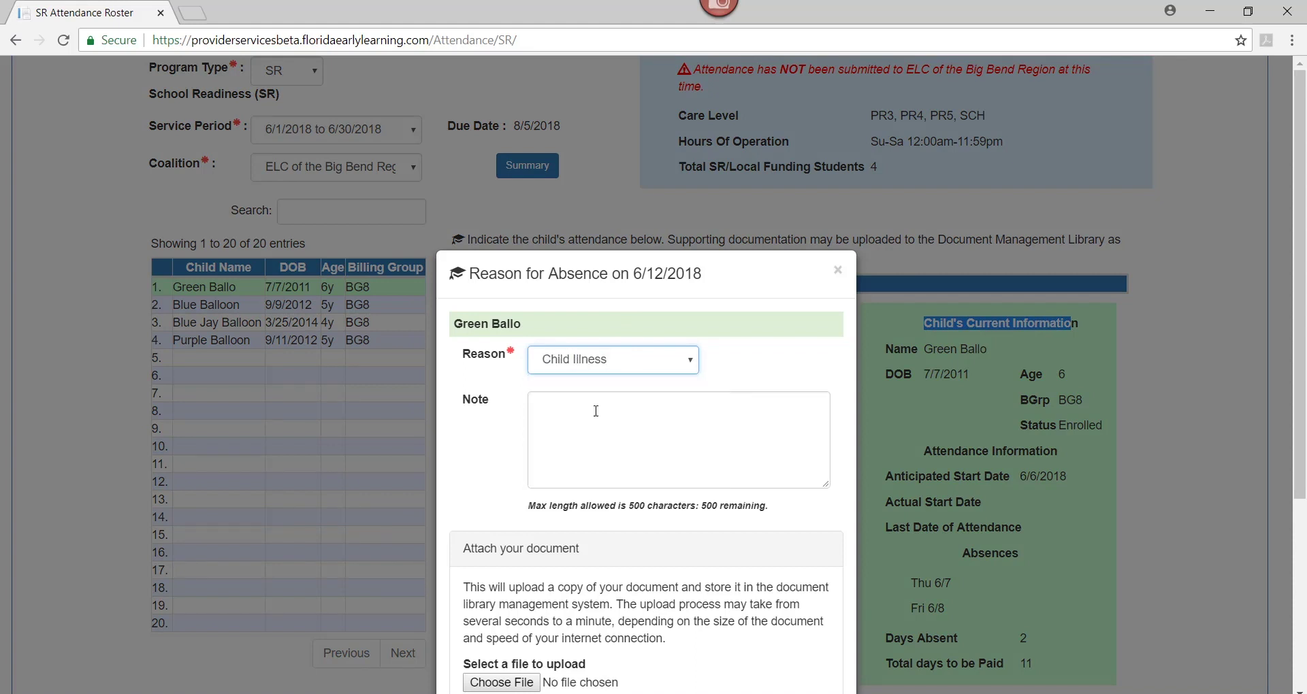
scroll(613, 447, "down", 1)
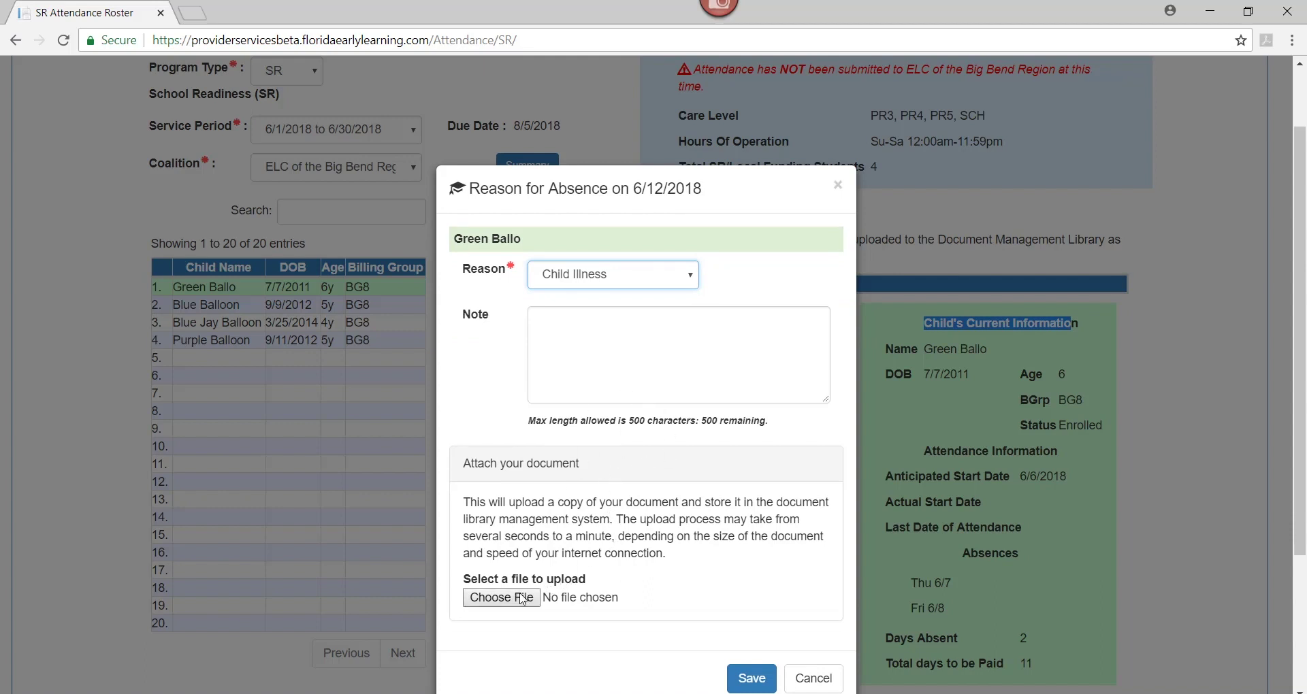
left_click(747, 680)
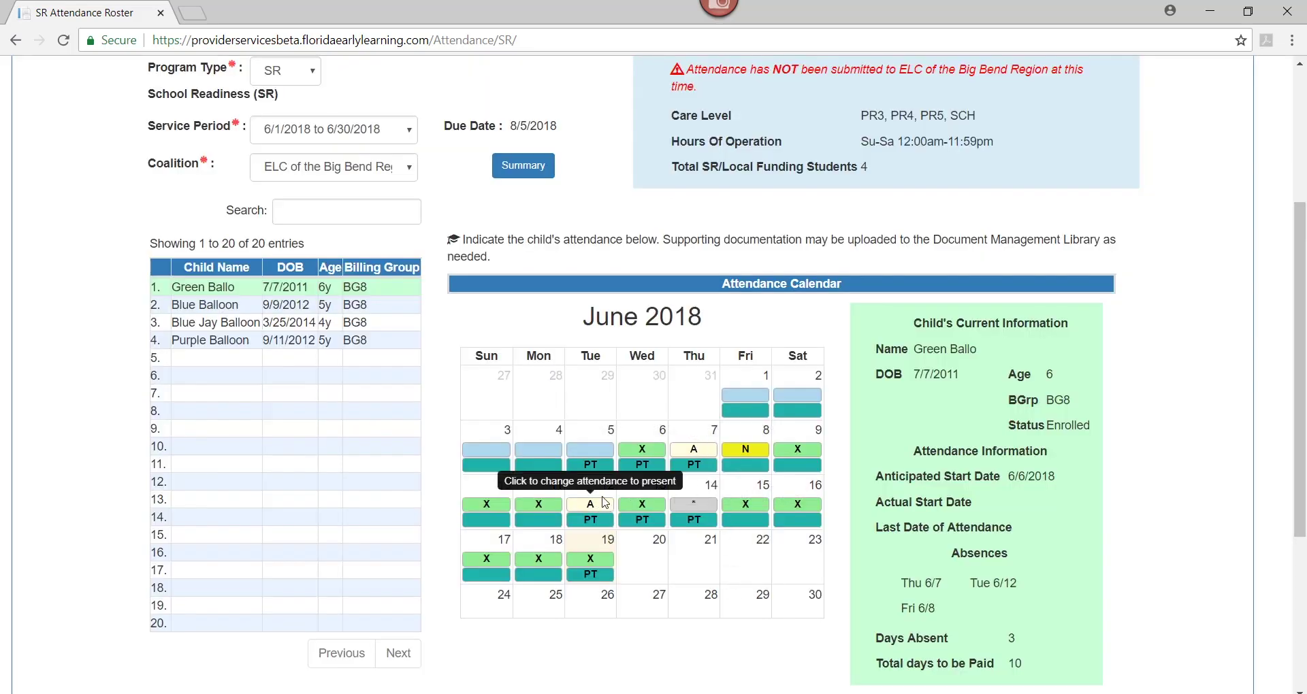
Step: Set the child's care unit for June 13 to FT, check the days absent, and save the attendance changes without leaving the roster
scroll(594, 518, "down", 1)
double_click(1012, 552)
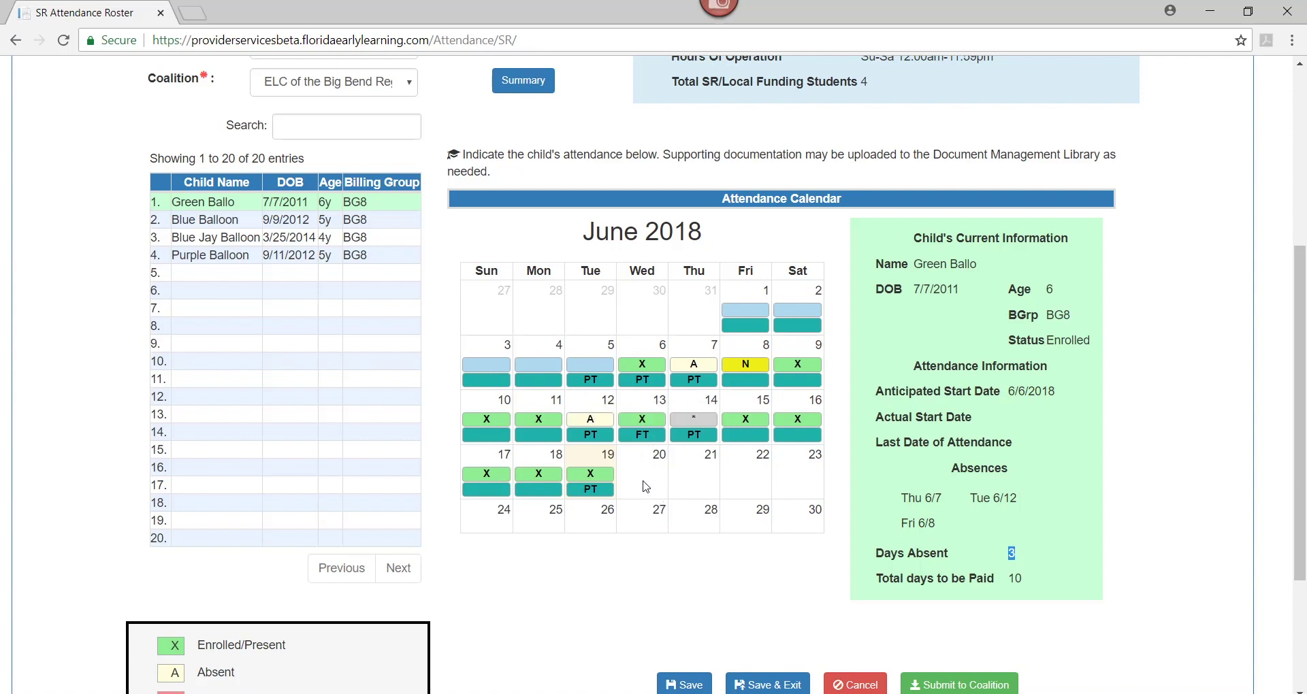
scroll(646, 487, "down", 1)
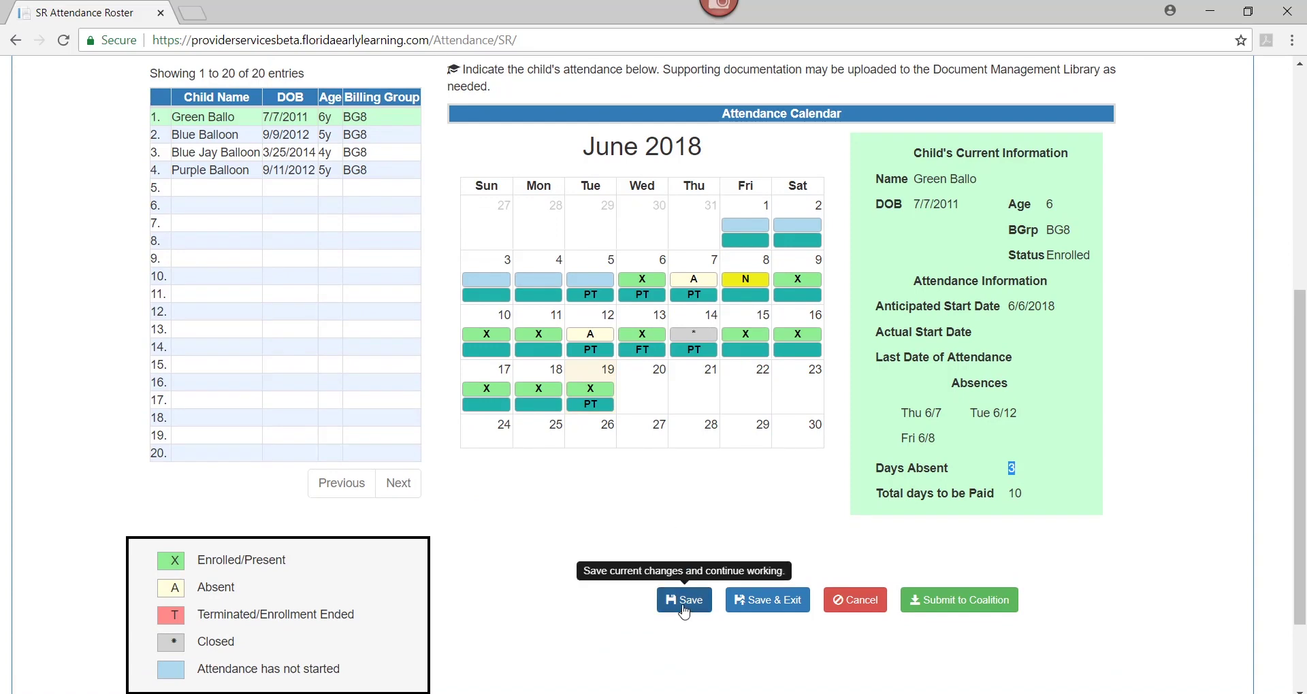
left_click(684, 609)
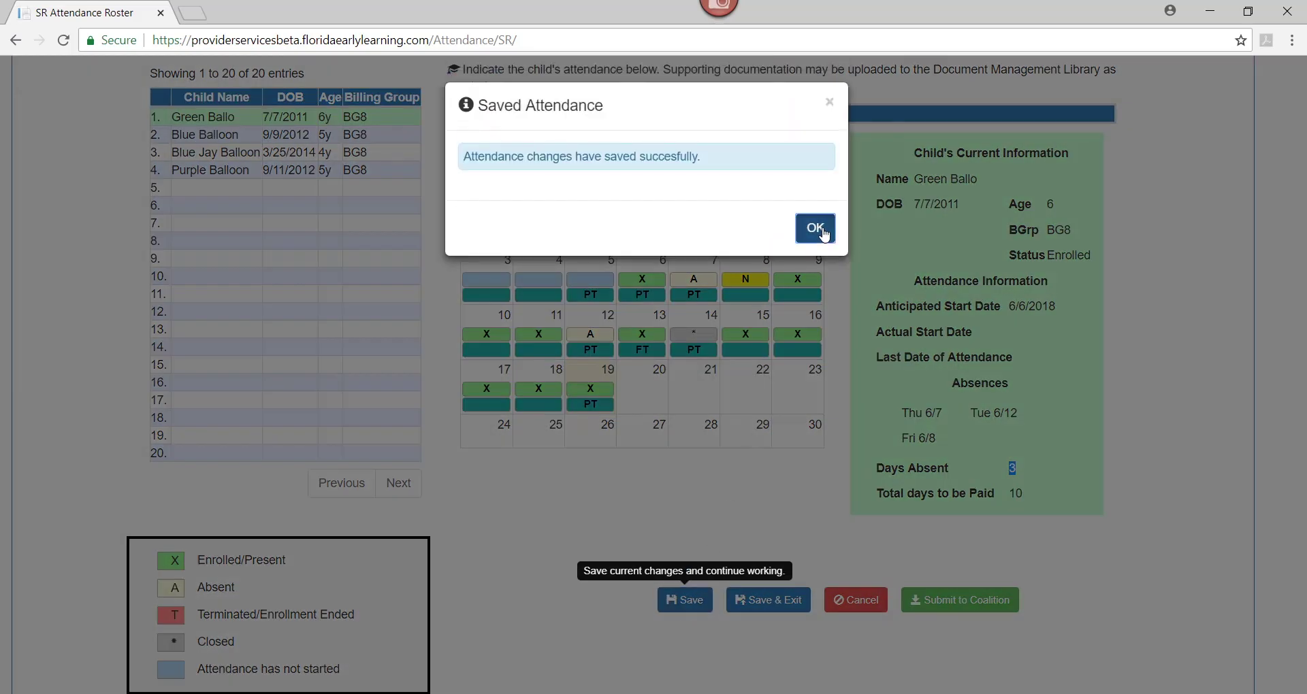
left_click(821, 230)
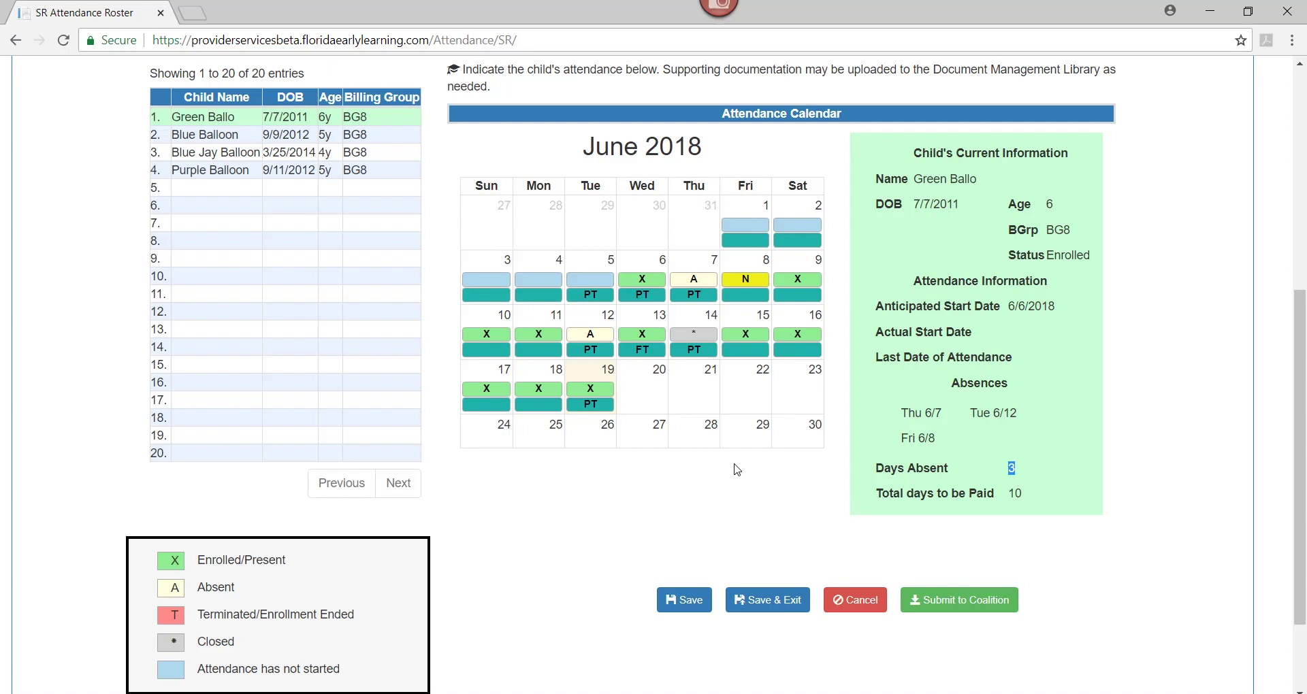
Step: Open the June 2018 attendance summary for all students and review the Days Absent and Days Present columns
scroll(738, 472, "up", 1)
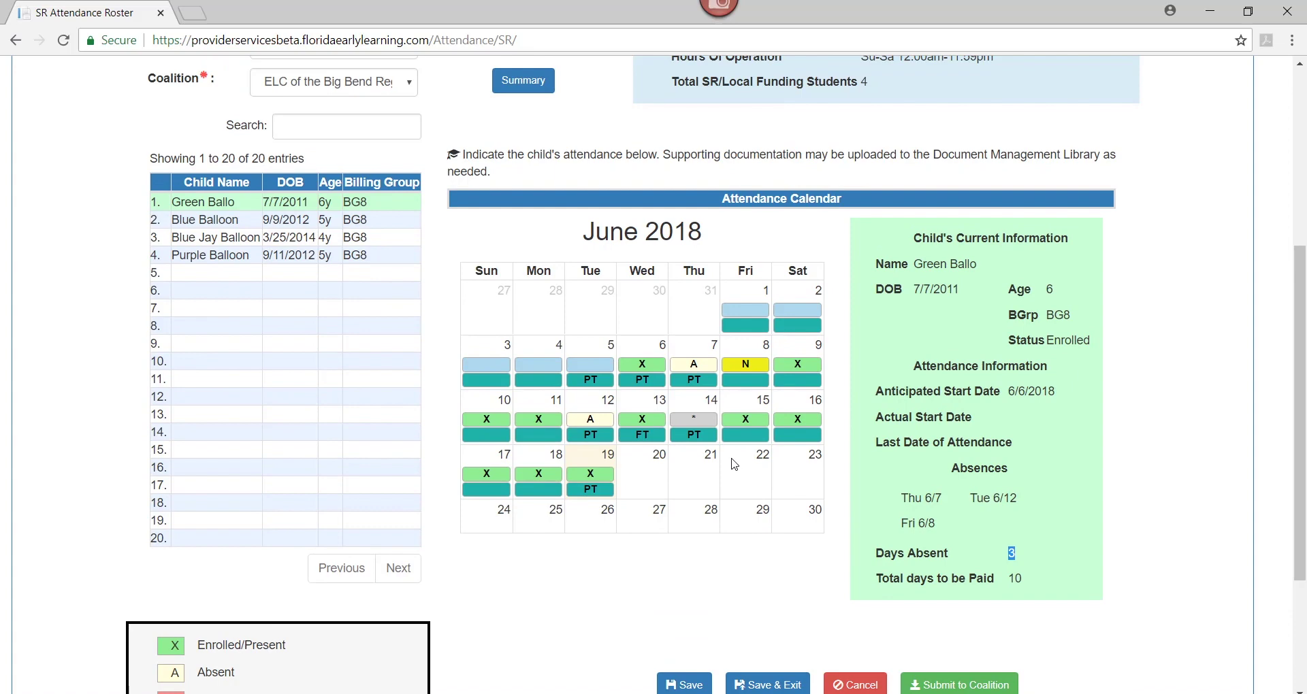
scroll(584, 100, "up", 2)
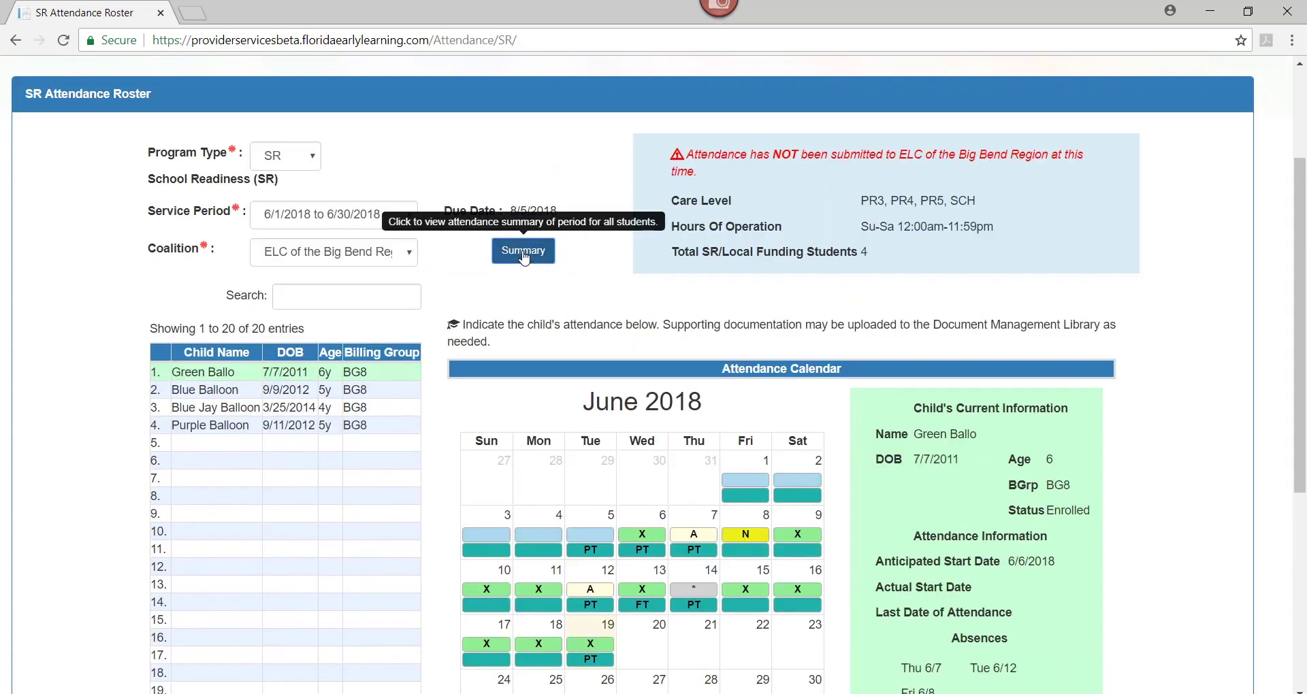
left_click(524, 251)
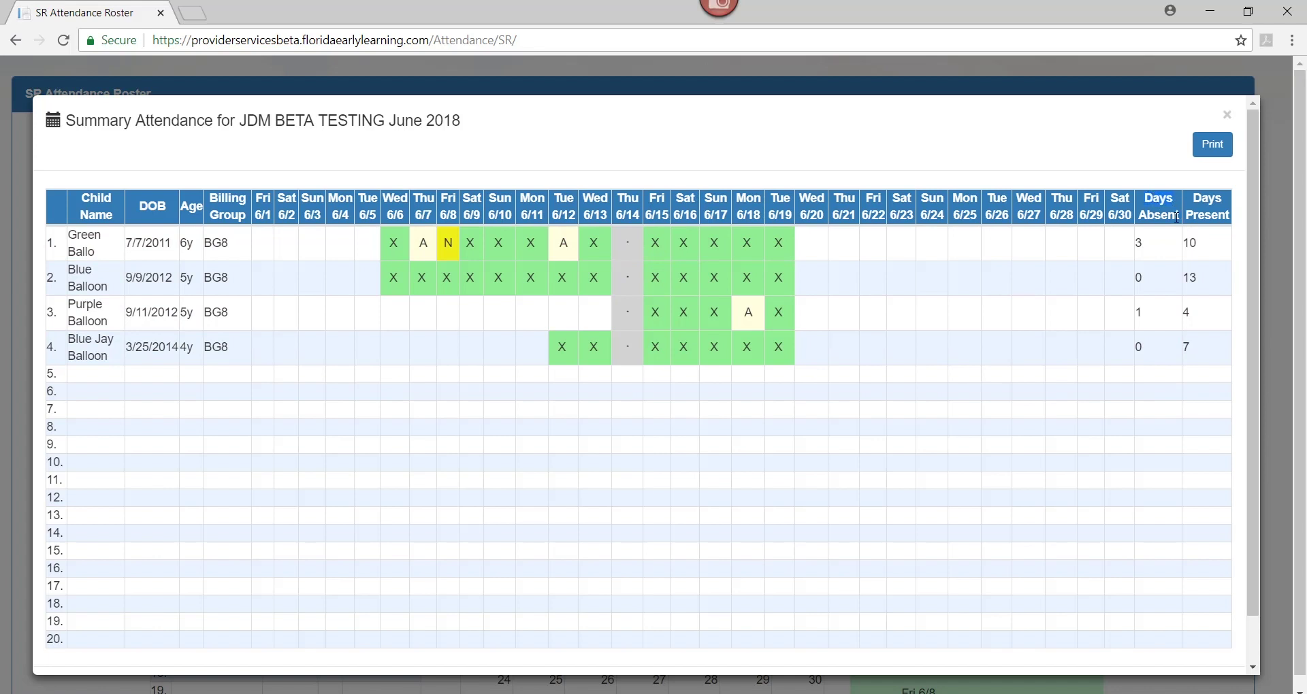
left_click_drag(1177, 218, 1200, 200)
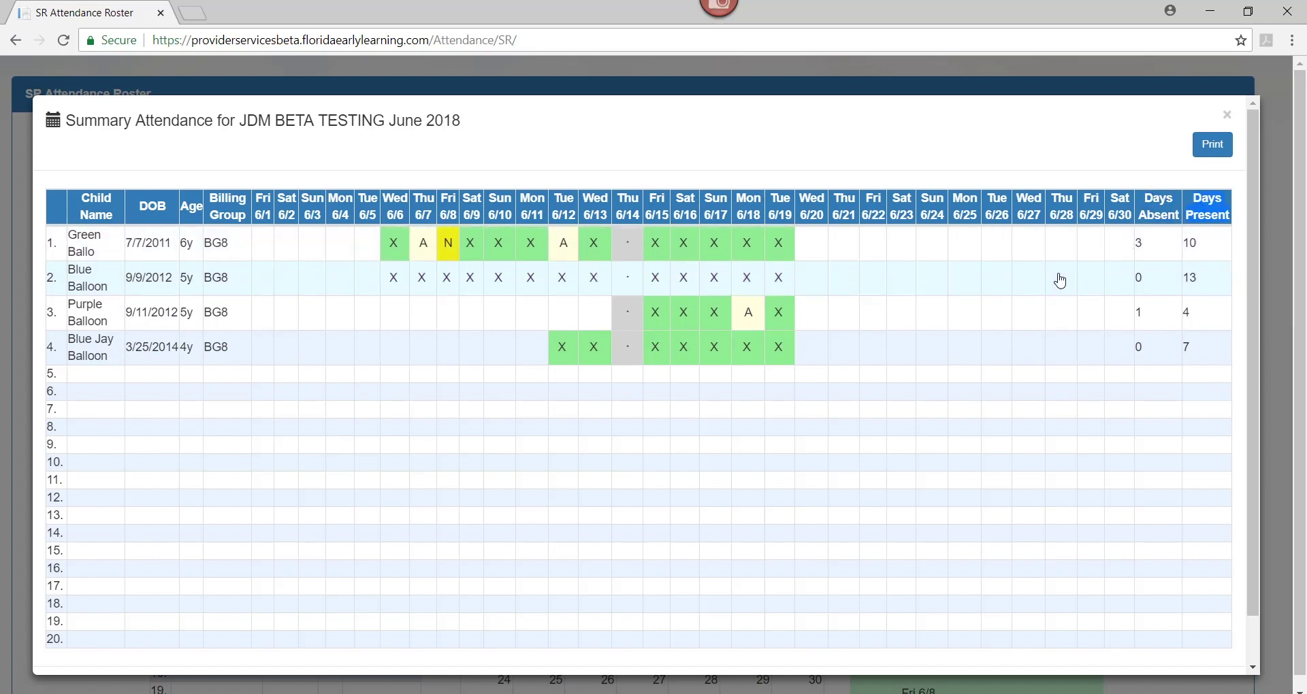
scroll(1033, 295, "down", 2)
scroll(1139, 140, "up", 2)
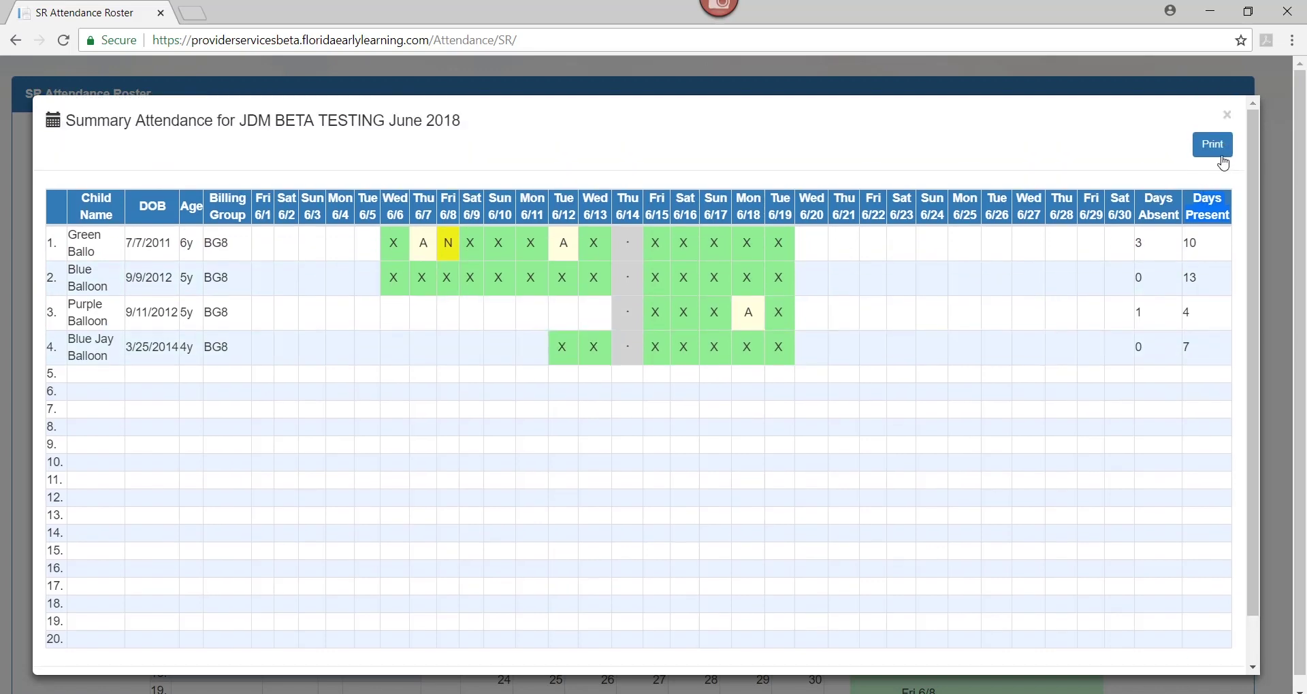